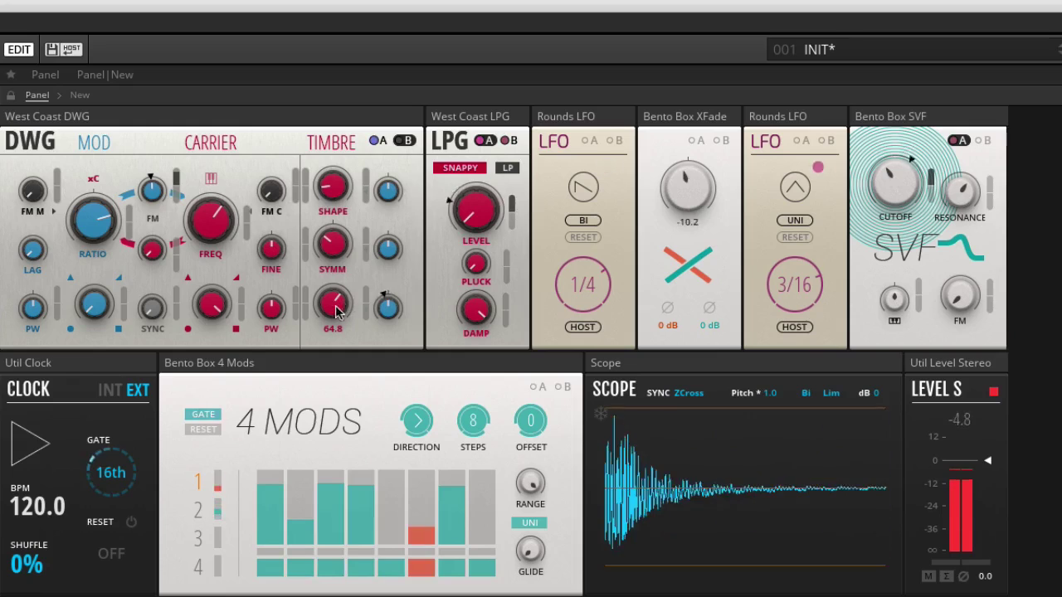
Turn the DWG FOLD down to 29.2 and look through the 4 Mods lanes.
{"action": "left_click_drag", "start_coordinate": [338, 311], "coordinate": [322, 349]}
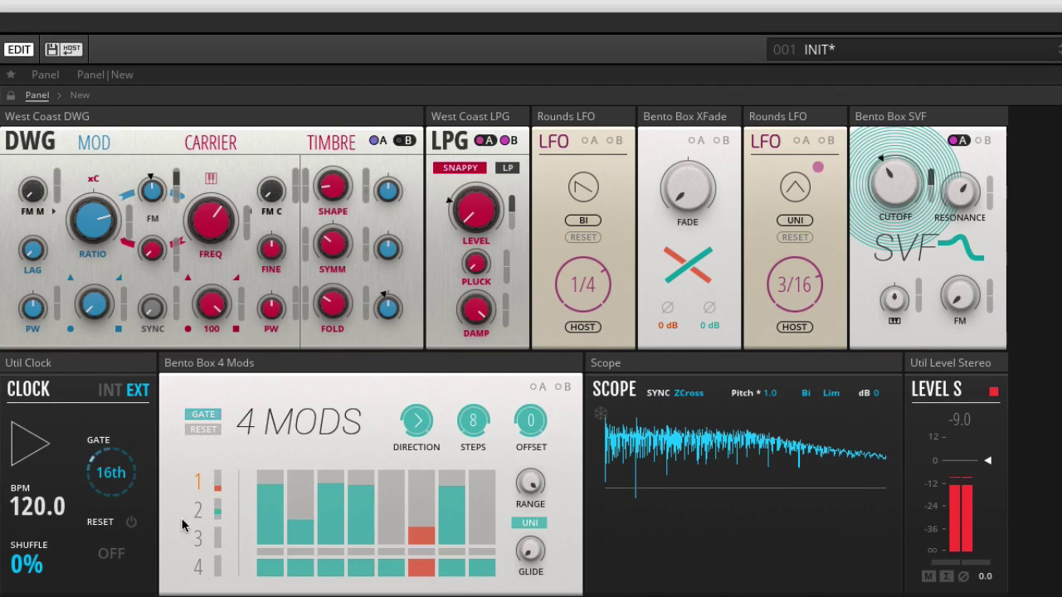
{"action": "left_click", "coordinate": [199, 539]}
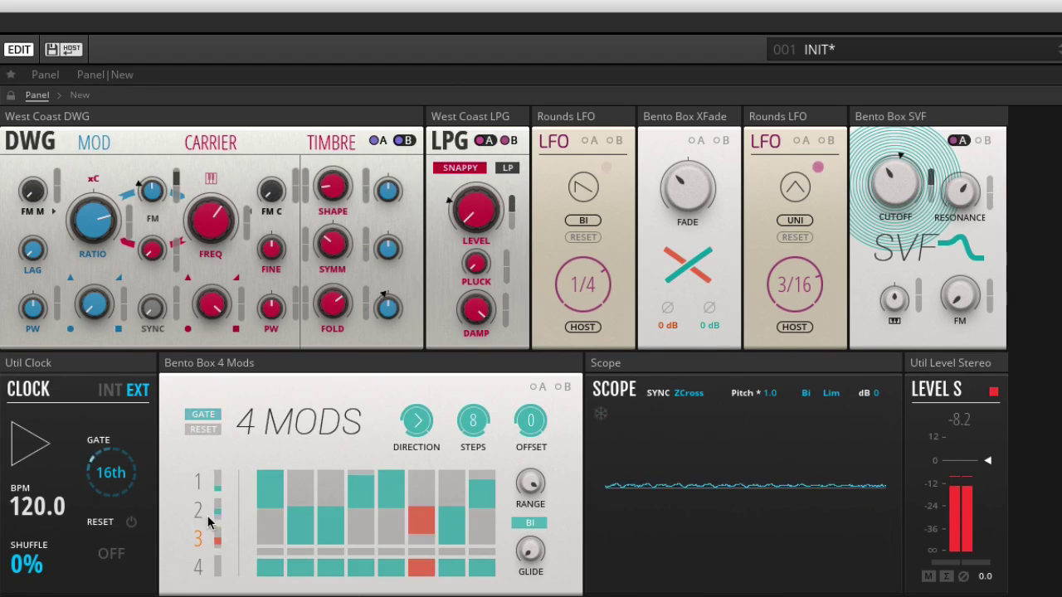
{"action": "left_click", "coordinate": [199, 483]}
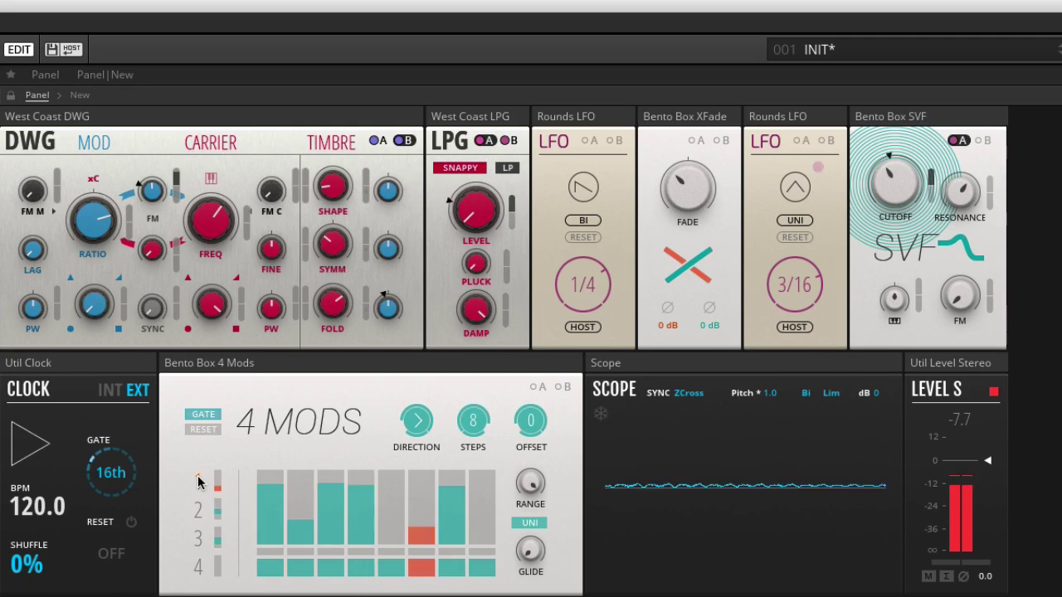
Set 4 Mods to ping-pong direction with OFFSET 2 and 5 STEPS.
{"action": "left_click", "coordinate": [424, 412]}
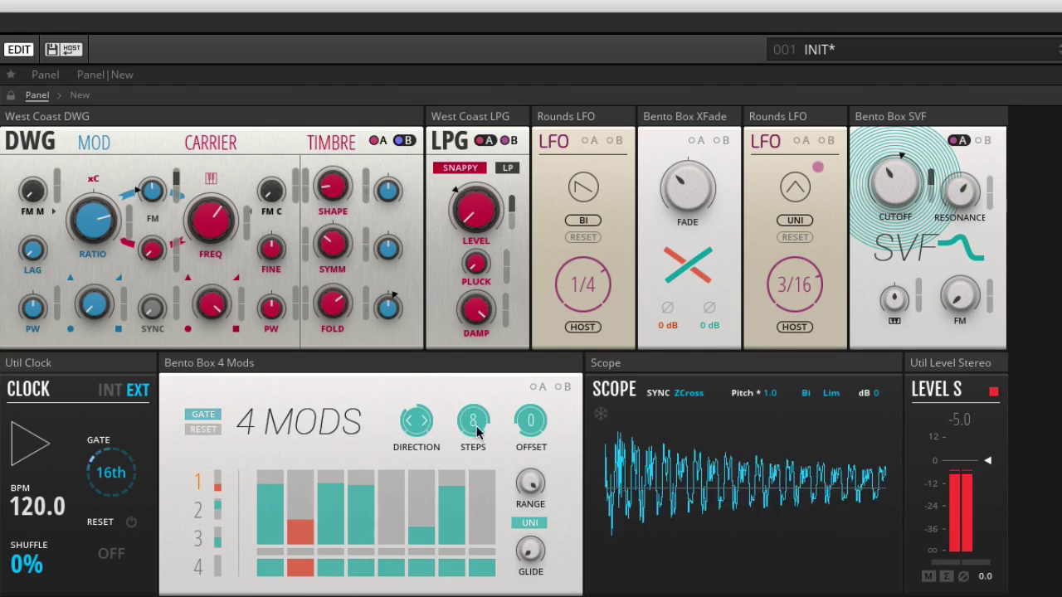
{"action": "left_click_drag", "start_coordinate": [530, 421], "coordinate": [540, 403]}
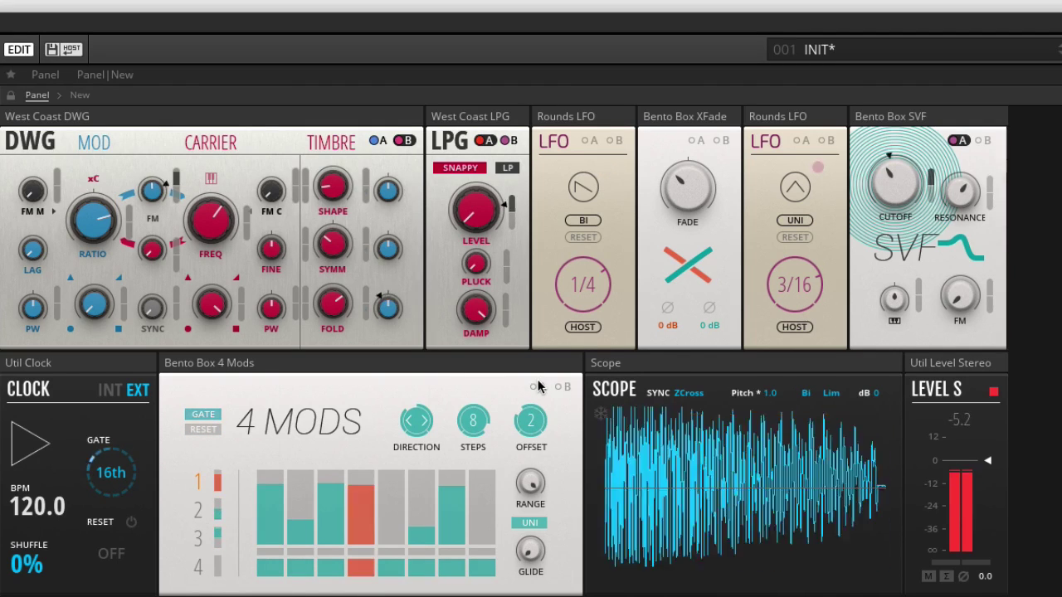
{"action": "left_click_drag", "start_coordinate": [472, 410], "coordinate": [474, 490]}
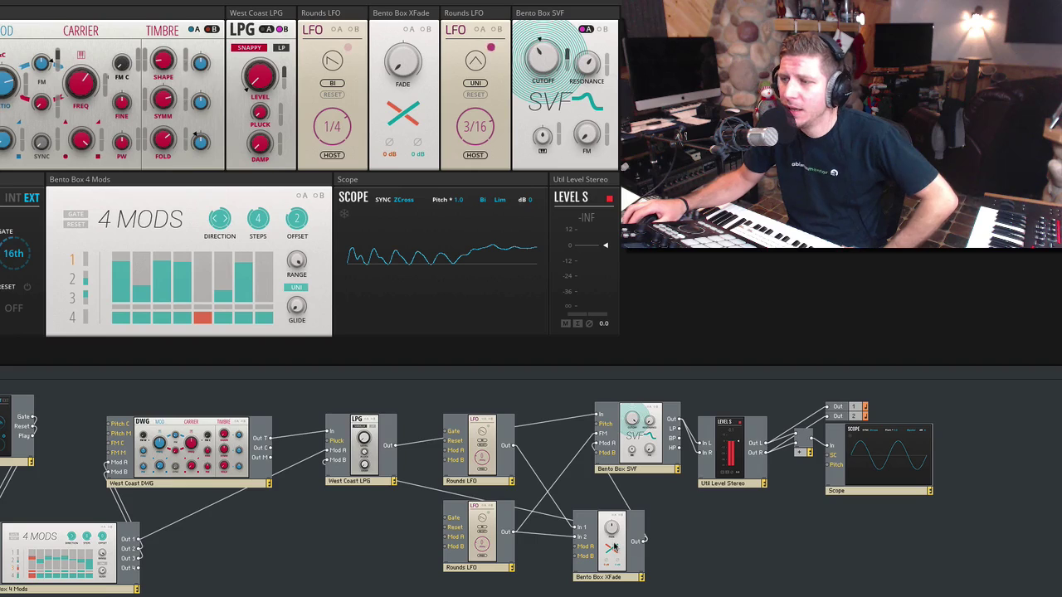
Select the Bento Box XFade block in the Structure view to highlight its cables.
{"action": "left_click", "coordinate": [614, 548]}
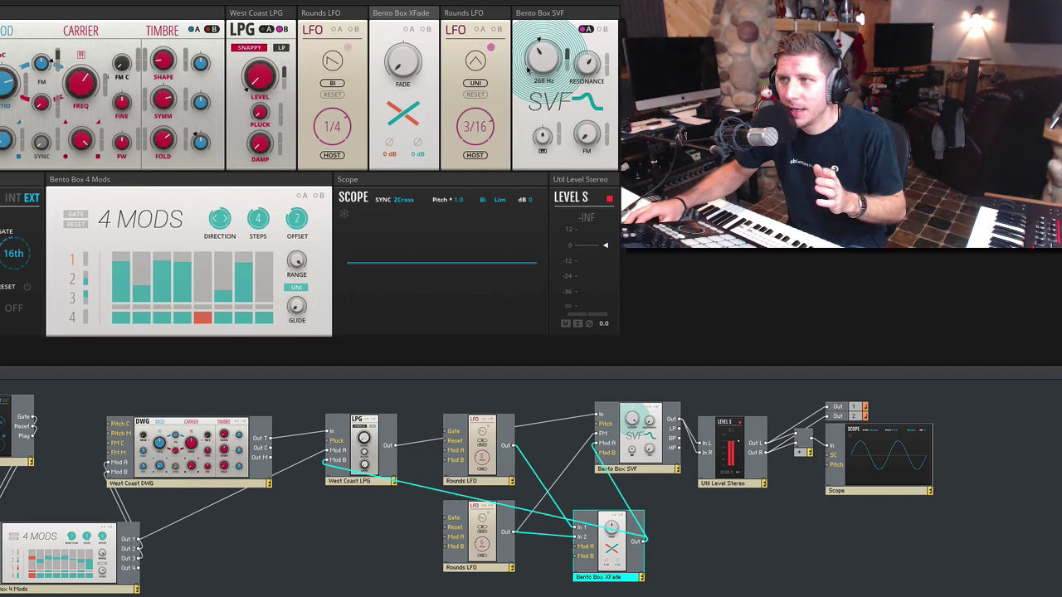
Select the Bento Box SVF block in the Structure view to highlight its cables.
{"action": "left_click", "coordinate": [636, 444]}
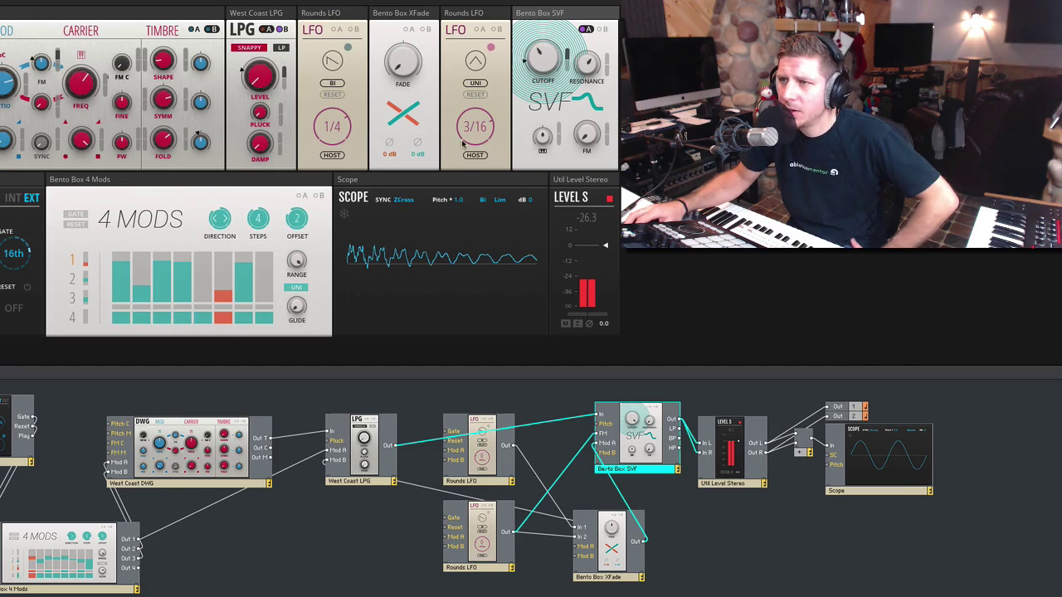
{"action": "left_click", "coordinate": [346, 19]}
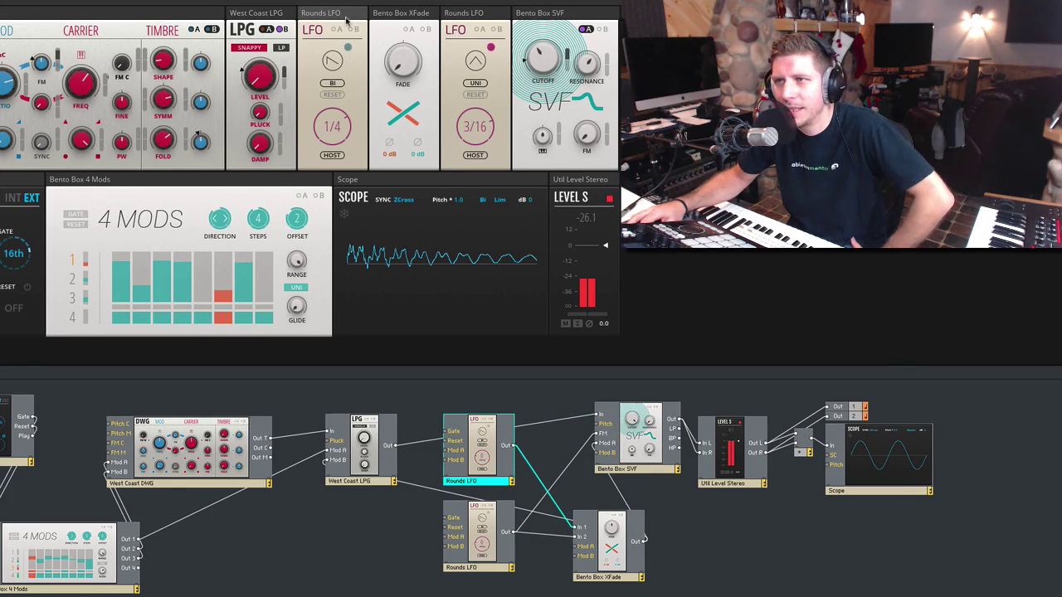
{"action": "left_click", "coordinate": [332, 155]}
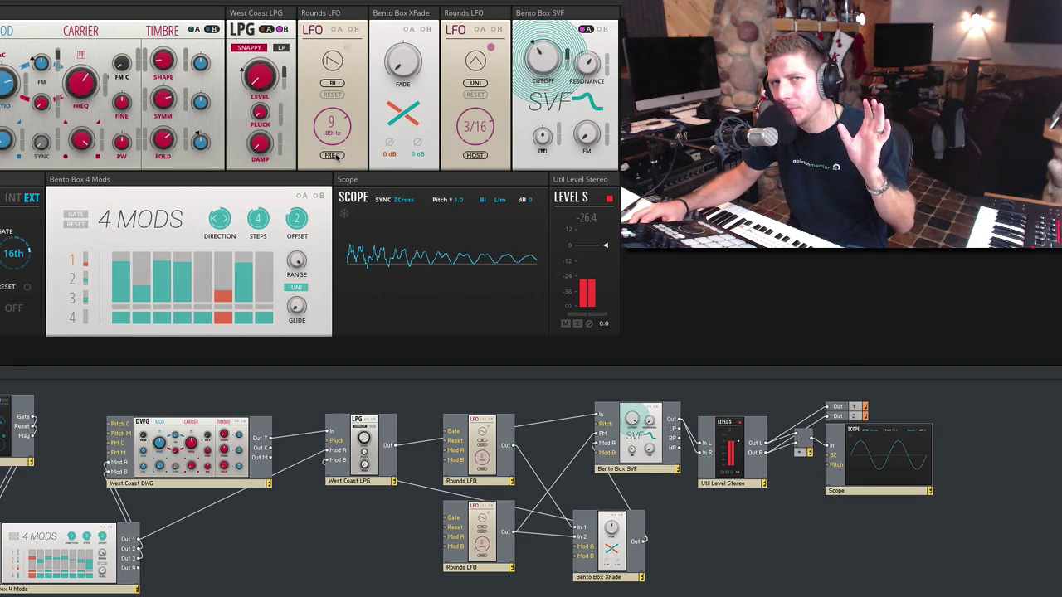
{"action": "left_click", "coordinate": [331, 155]}
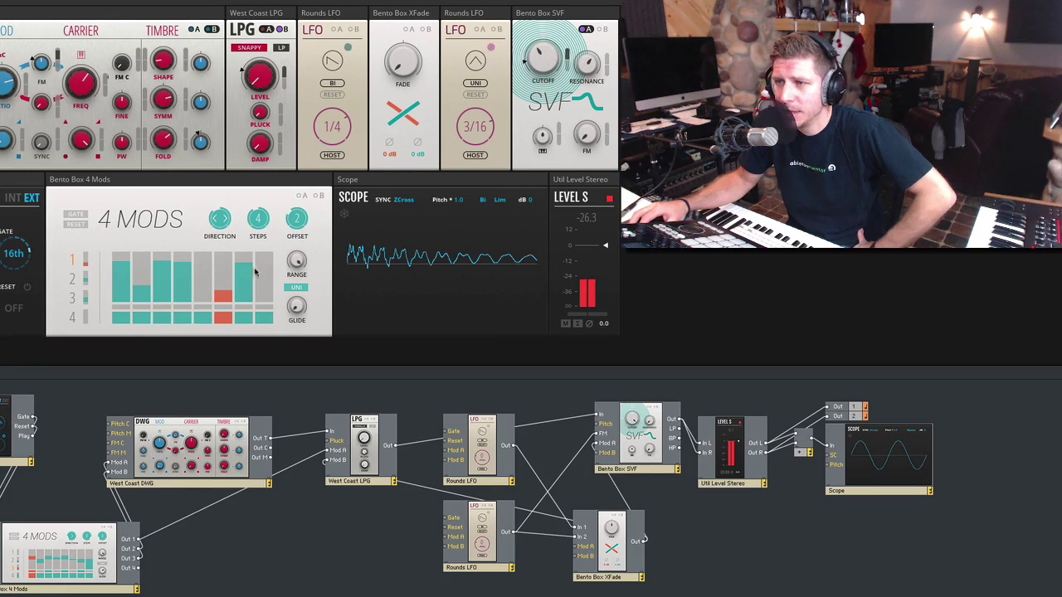
{"action": "mouse_move", "coordinate": [546, 73]}
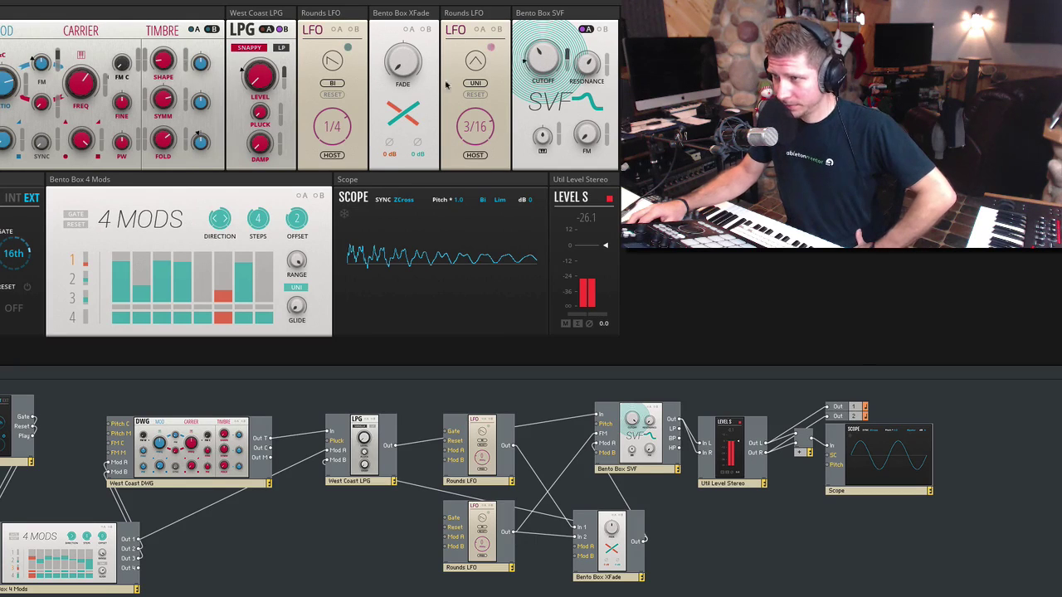
Mute Util Level Stereo and highlight the Bento Box 4 Mods block's cables.
{"action": "left_click", "coordinate": [566, 323]}
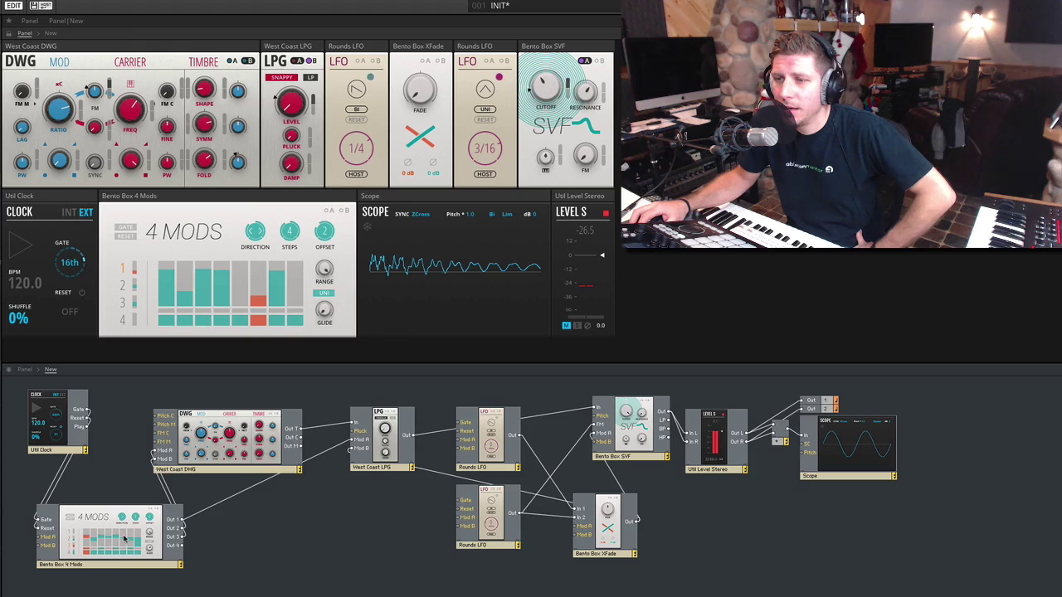
{"action": "left_click", "coordinate": [125, 537]}
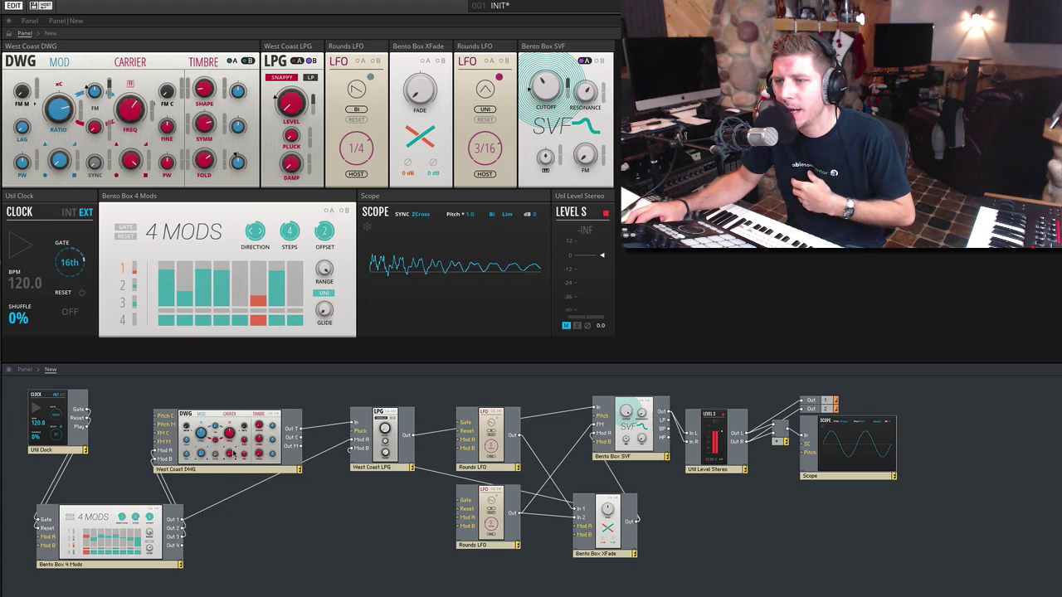
Select the 4 Mods block and drag it slightly down and to the right.
{"action": "left_click", "coordinate": [149, 528]}
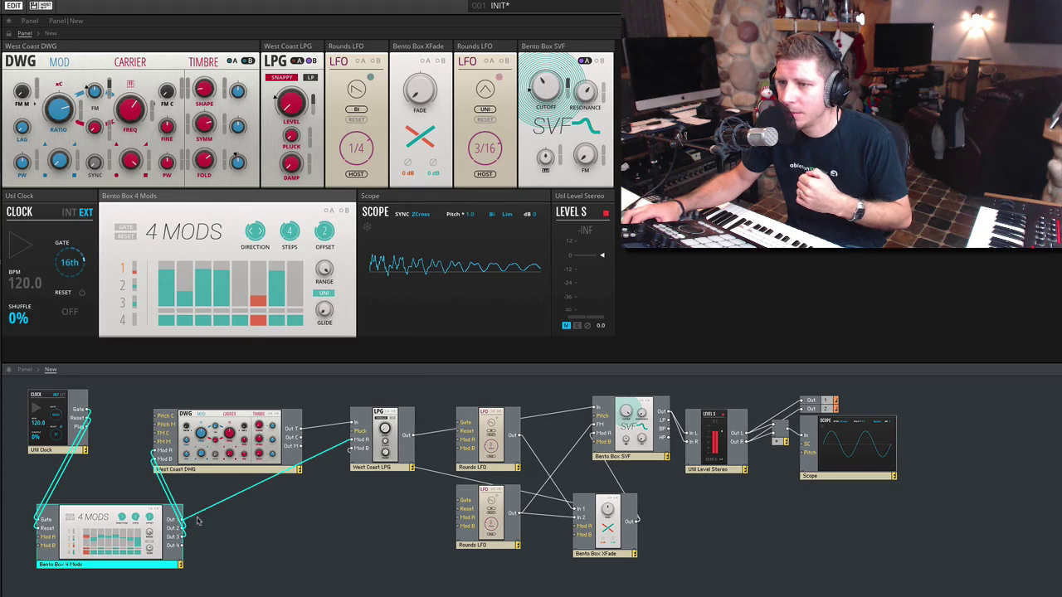
{"action": "mouse_move", "coordinate": [154, 526]}
{"action": "left_mouse_down"}
{"action": "mouse_move", "coordinate": [133, 531]}
{"action": "mouse_move", "coordinate": [164, 539]}
{"action": "left_mouse_up"}
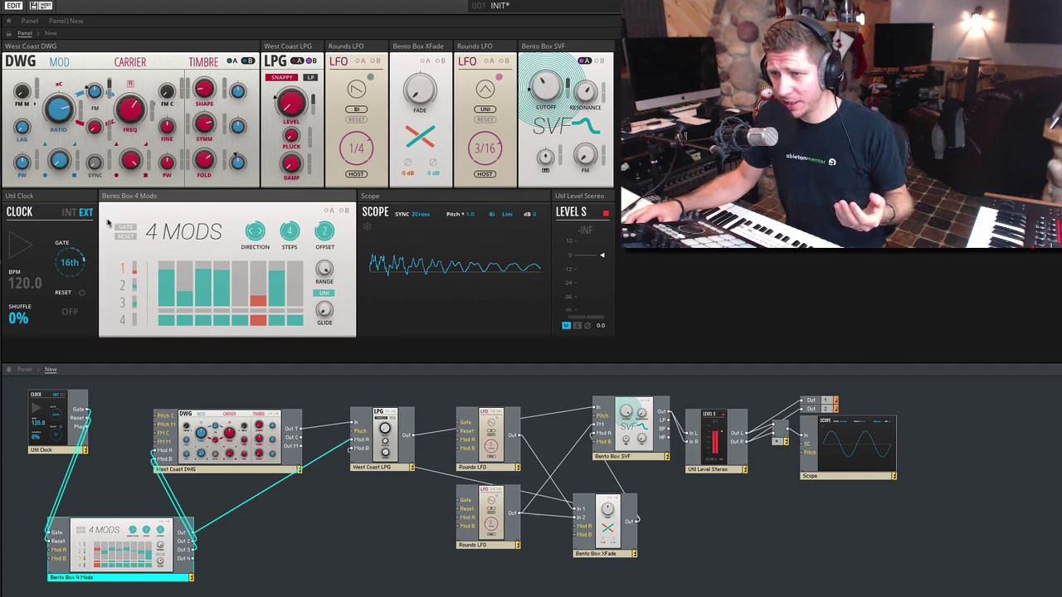
Switch the 4 Mods panel to lane 2 and draw new step values across its grid.
{"action": "left_click", "coordinate": [120, 294]}
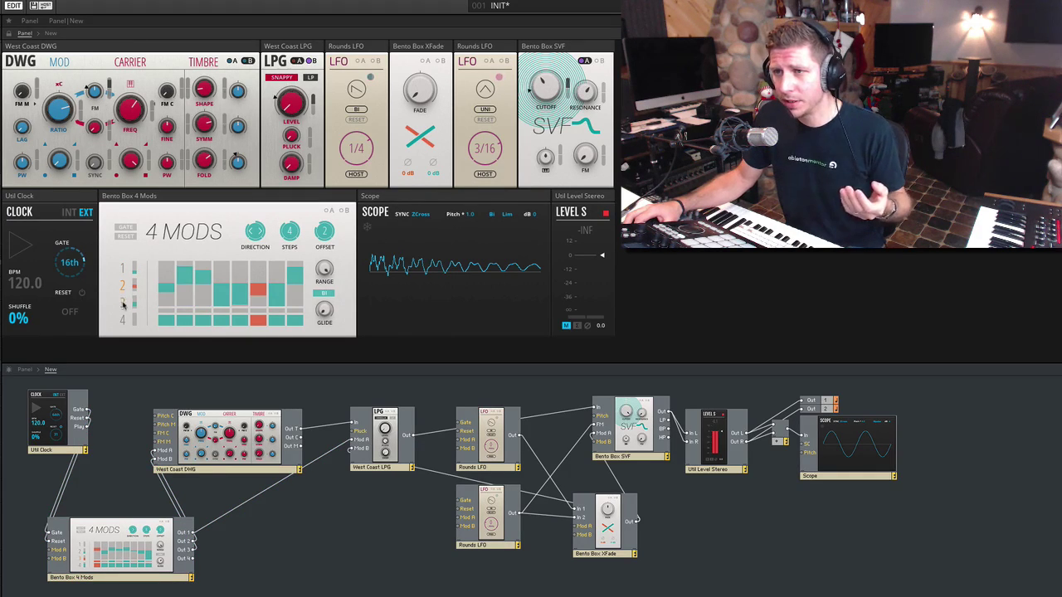
{"action": "left_click", "coordinate": [121, 302]}
{"action": "left_click", "coordinate": [122, 320]}
{"action": "left_click", "coordinate": [122, 304]}
{"action": "left_click", "coordinate": [123, 295]}
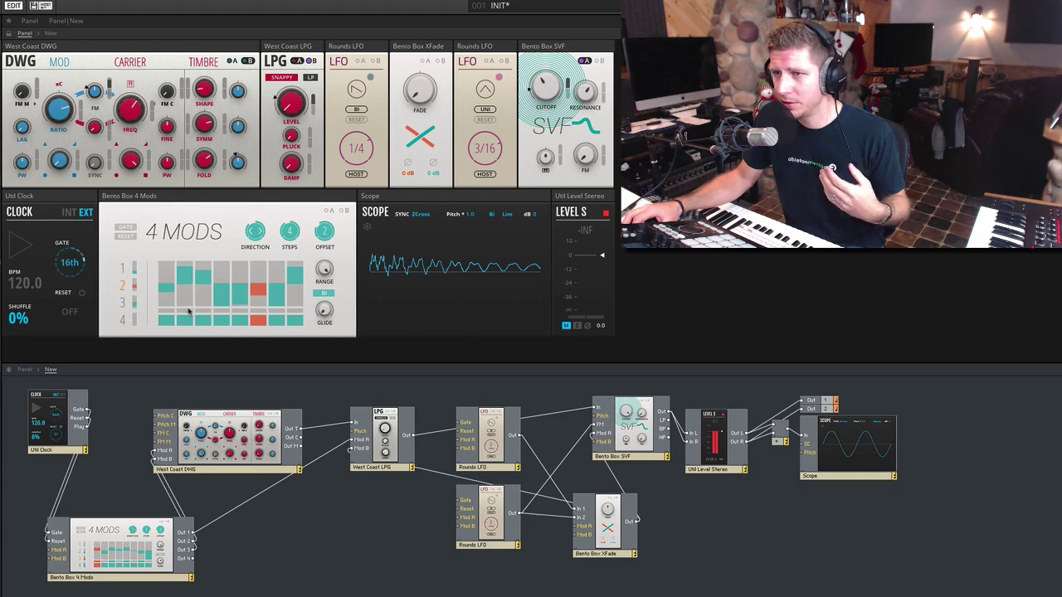
{"action": "mouse_move", "coordinate": [189, 312]}
{"action": "left_mouse_down"}
{"action": "mouse_move", "coordinate": [221, 320]}
{"action": "mouse_move", "coordinate": [208, 315]}
{"action": "mouse_move", "coordinate": [218, 311]}
{"action": "mouse_move", "coordinate": [205, 312]}
{"action": "mouse_move", "coordinate": [219, 312]}
{"action": "mouse_move", "coordinate": [208, 324]}
{"action": "mouse_move", "coordinate": [217, 324]}
{"action": "mouse_move", "coordinate": [203, 323]}
{"action": "mouse_move", "coordinate": [231, 300]}
{"action": "mouse_move", "coordinate": [240, 264]}
{"action": "mouse_move", "coordinate": [223, 281]}
{"action": "mouse_move", "coordinate": [320, 297]}
{"action": "mouse_move", "coordinate": [231, 288]}
{"action": "left_mouse_up"}
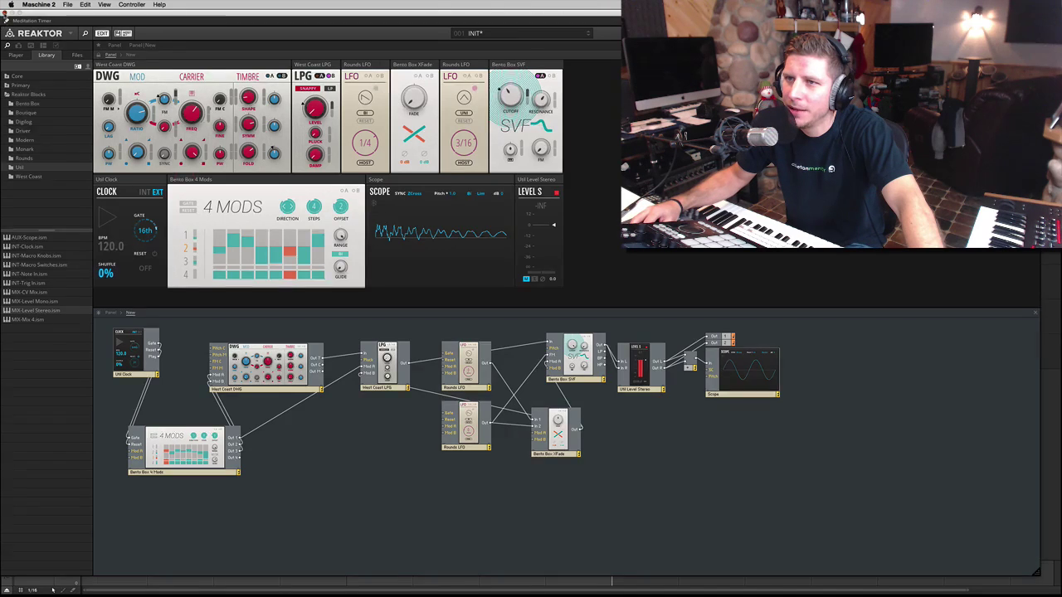
Close the Reaktor window and view the GROUP, then SOUND parameter pages.
{"action": "left_click", "coordinate": [5, 20]}
{"action": "left_click", "coordinate": [47, 144]}
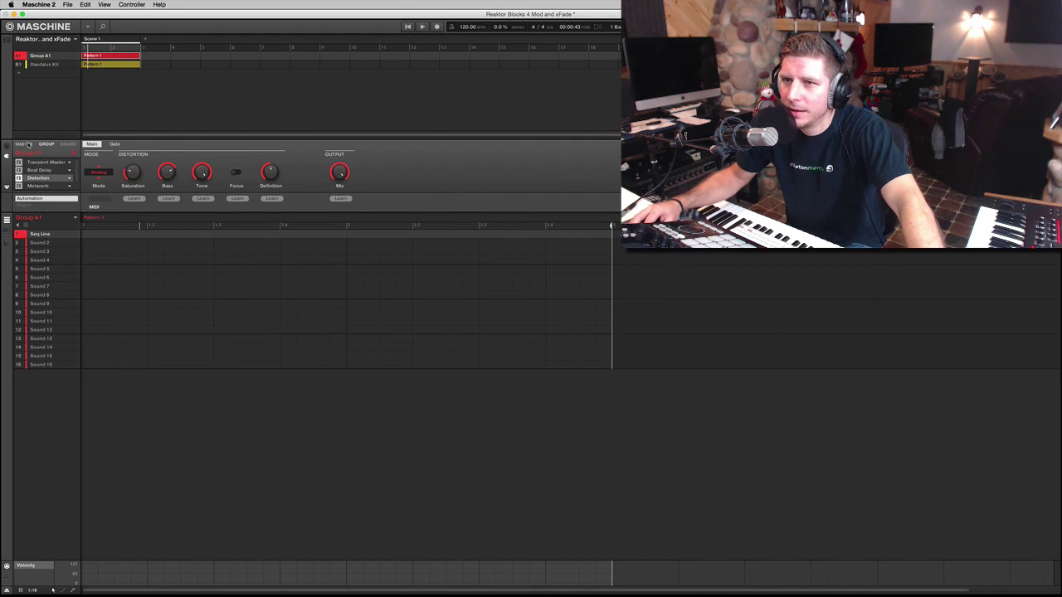
{"action": "left_click", "coordinate": [67, 145]}
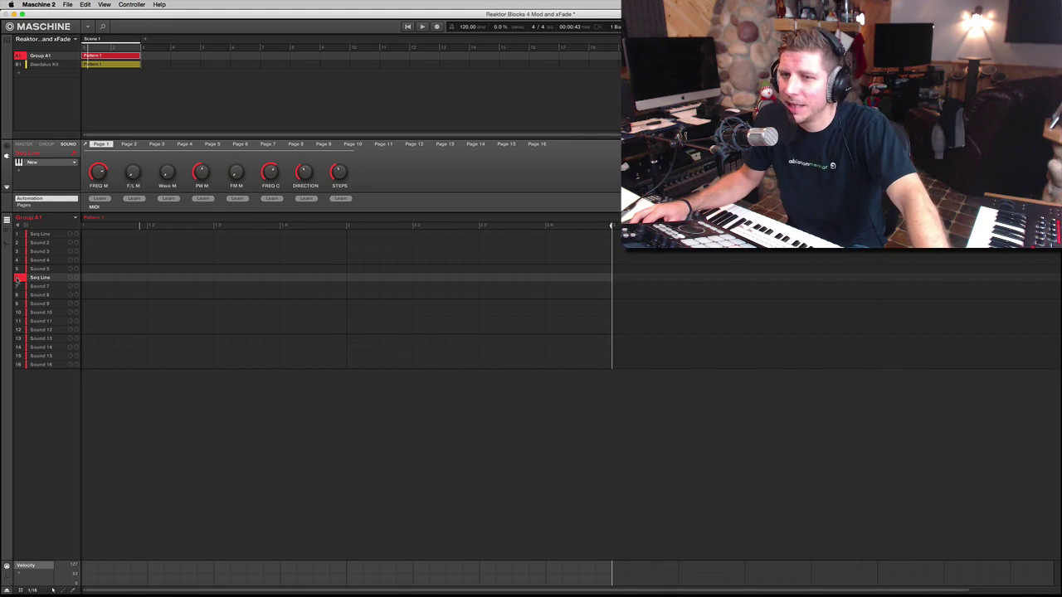
Move Seq Line from slot 6 to slot 1, then check its Reaktor window and close it.
{"action": "left_click_drag", "start_coordinate": [16, 279], "coordinate": [40, 236]}
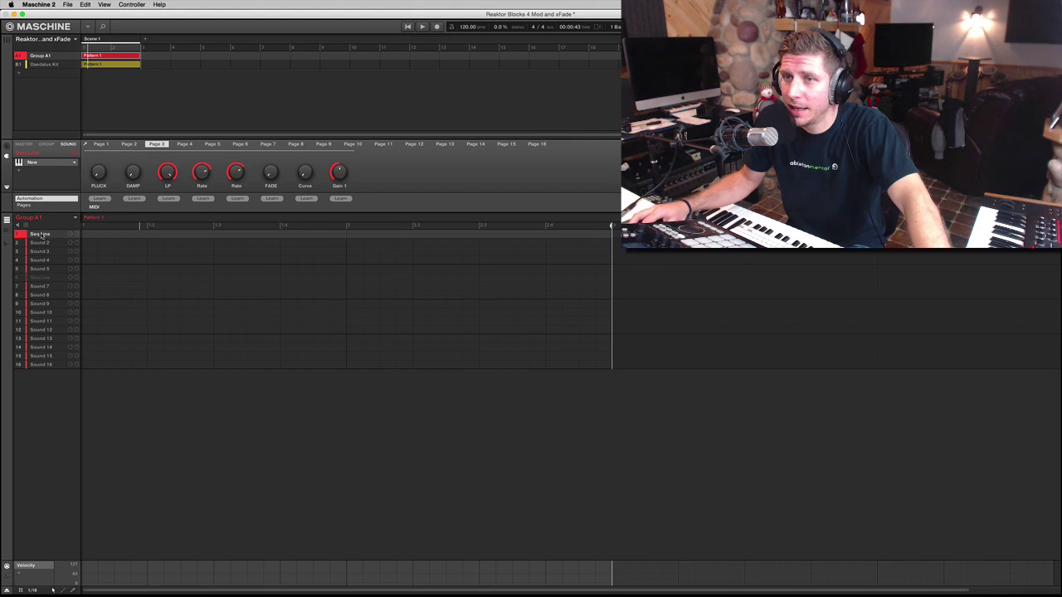
{"action": "double_click", "coordinate": [41, 166]}
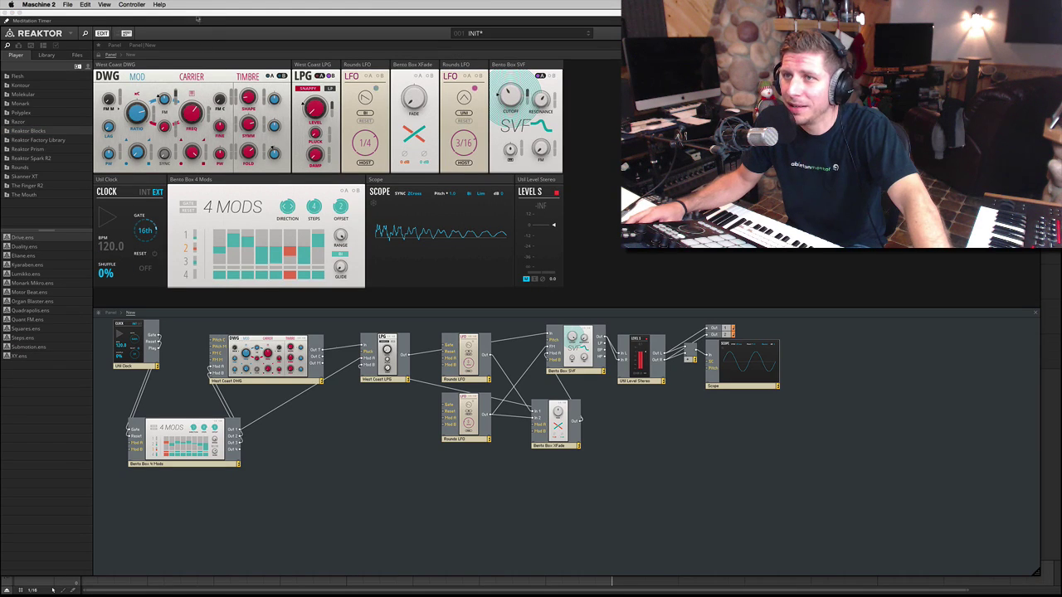
{"action": "left_click_drag", "start_coordinate": [204, 20], "coordinate": [220, 43]}
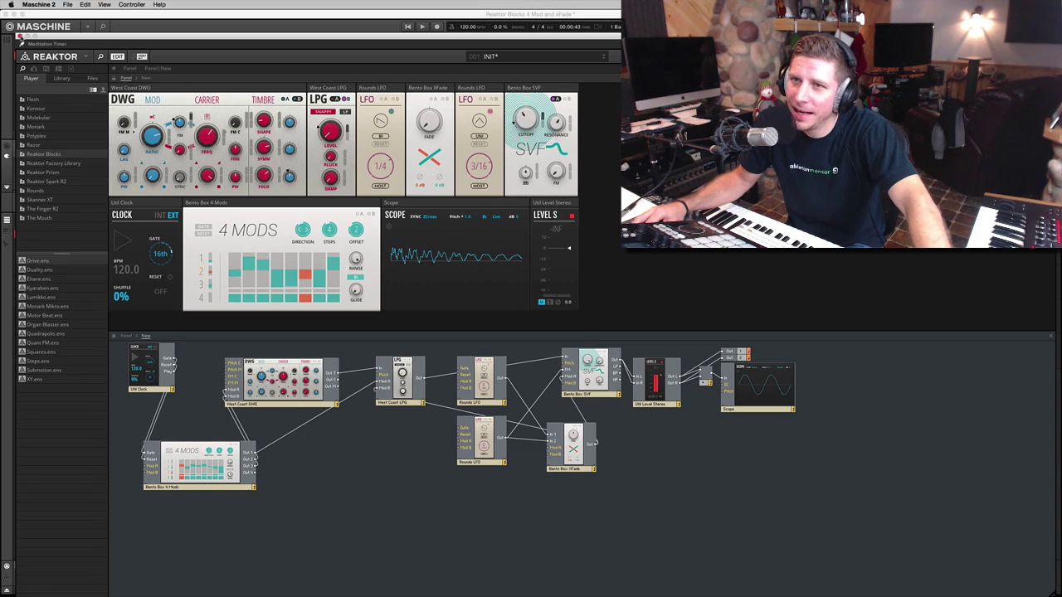
{"action": "left_click", "coordinate": [21, 38]}
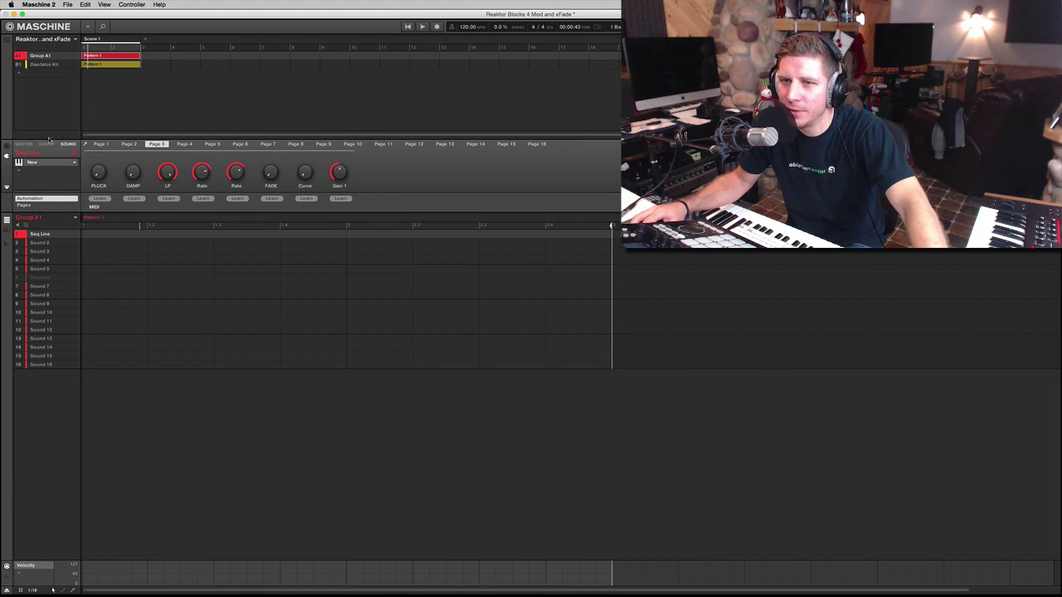
Add an empty Group C1 and show Sound 1's Sampling record page.
{"action": "left_click", "coordinate": [18, 76]}
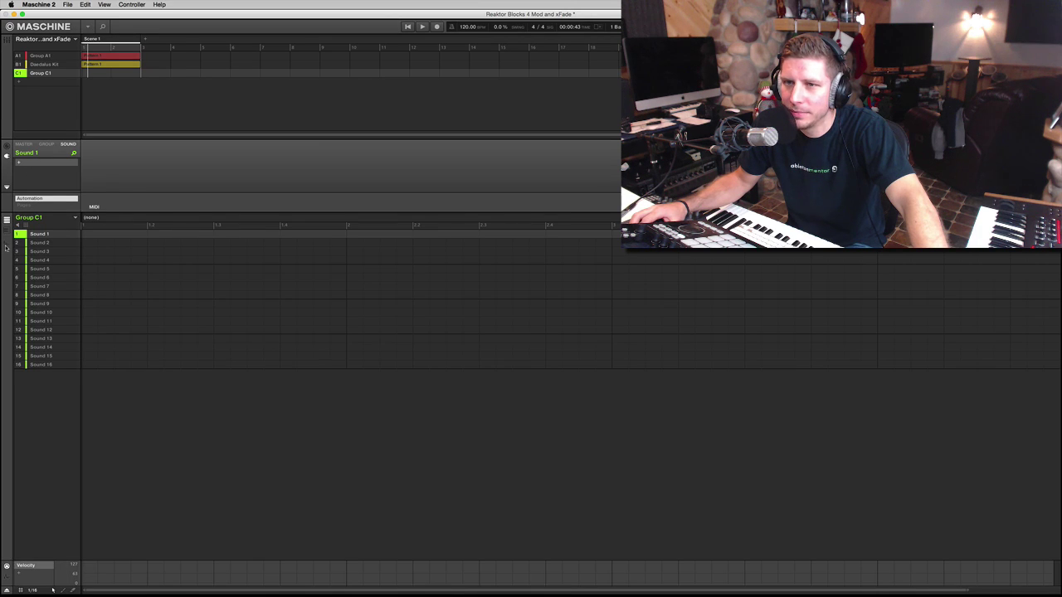
{"action": "left_click", "coordinate": [5, 245]}
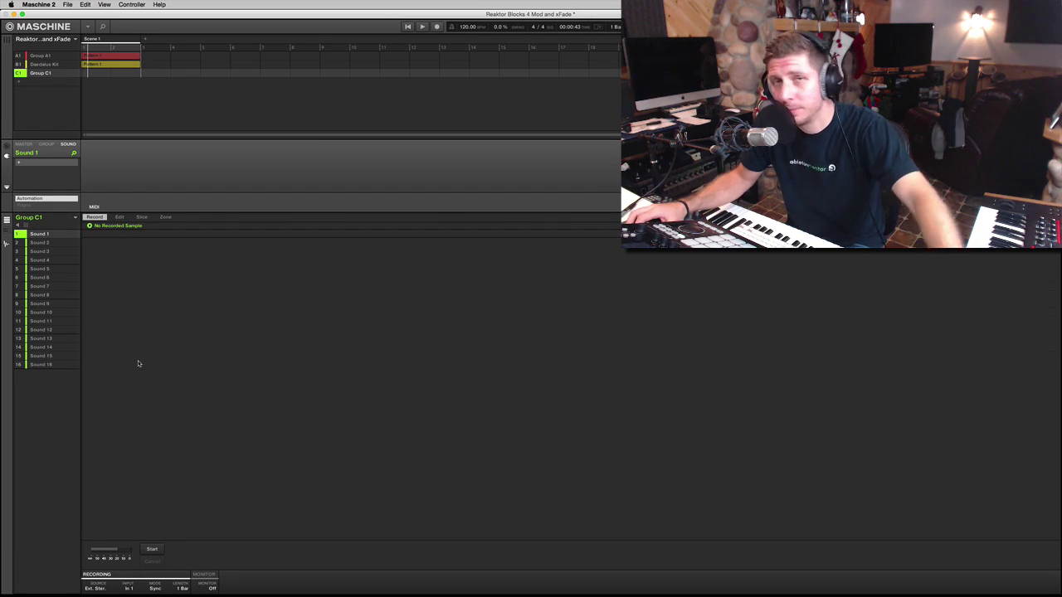